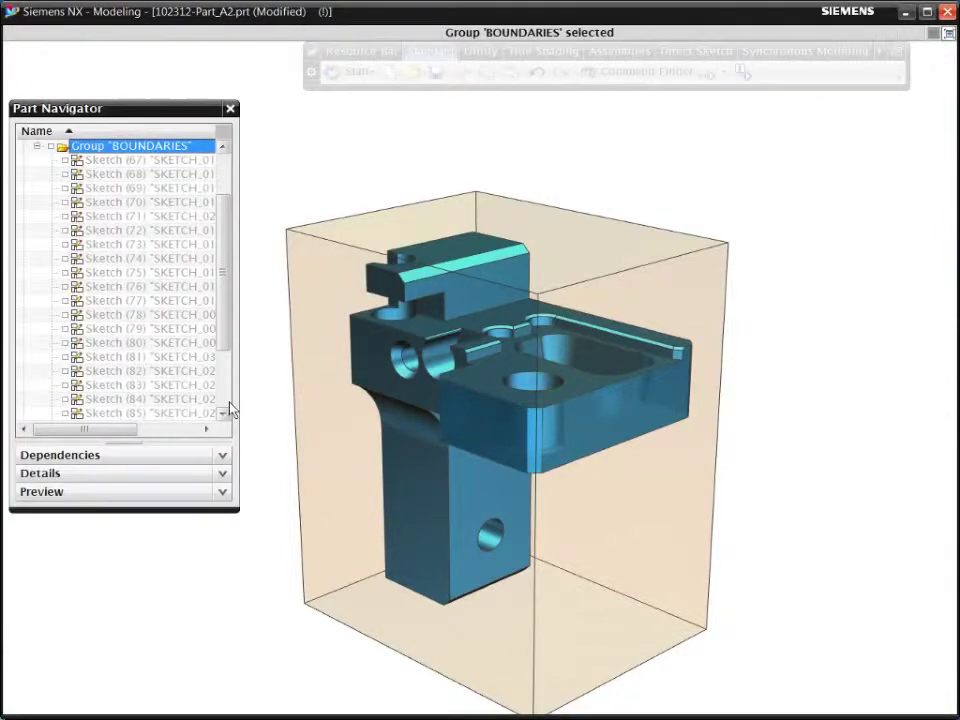
Show the BOUNDARIES group's sketches and inspect the first ones, including SKETCH_011
click(51, 147)
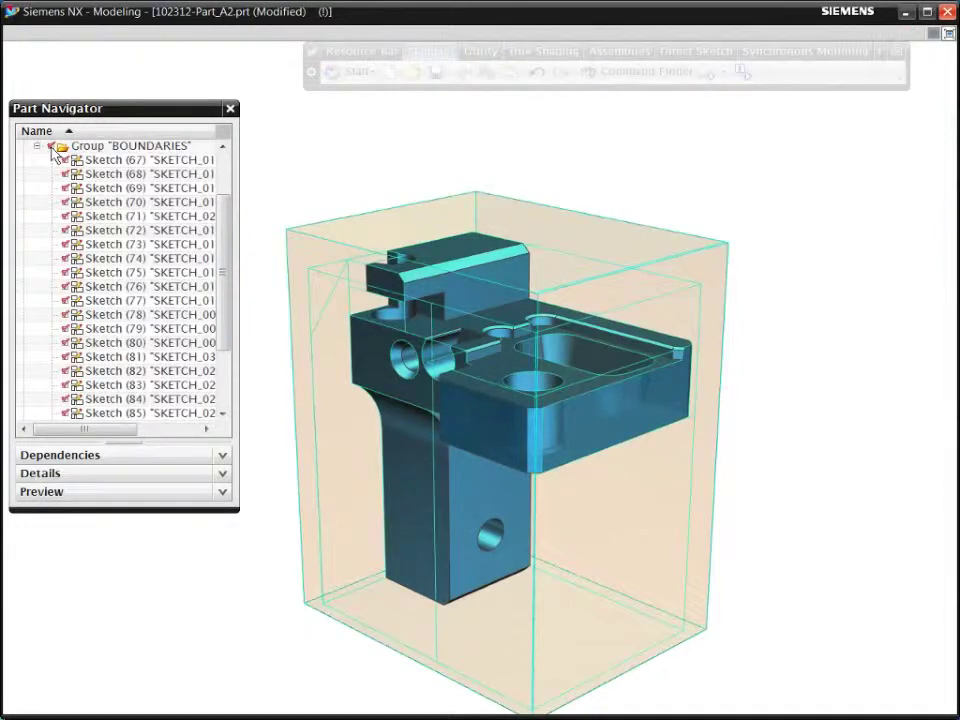
click(88, 163)
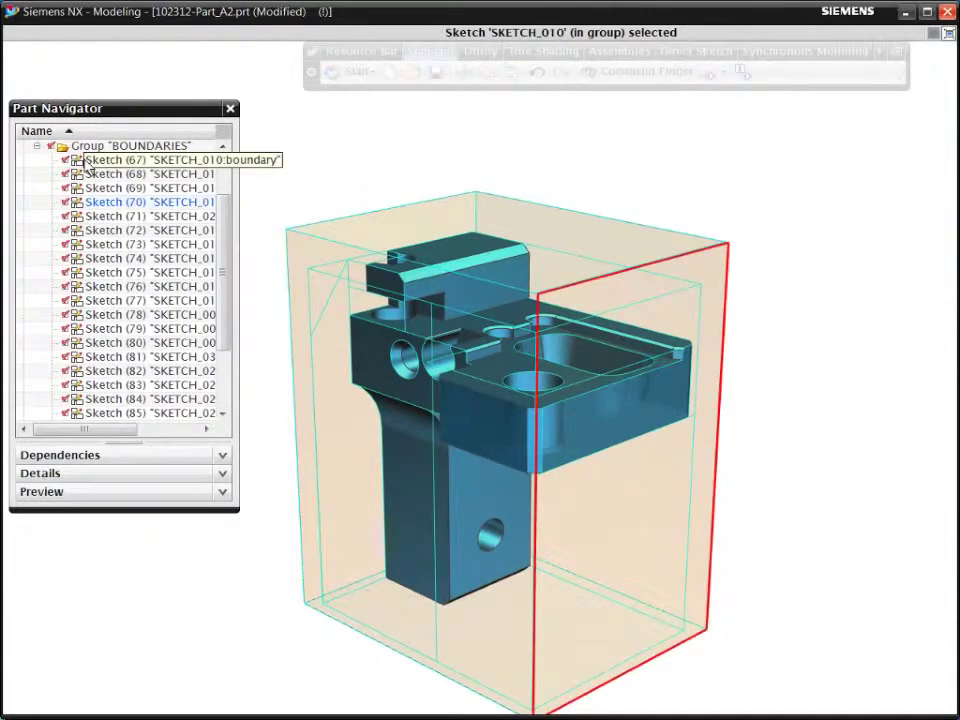
click(92, 176)
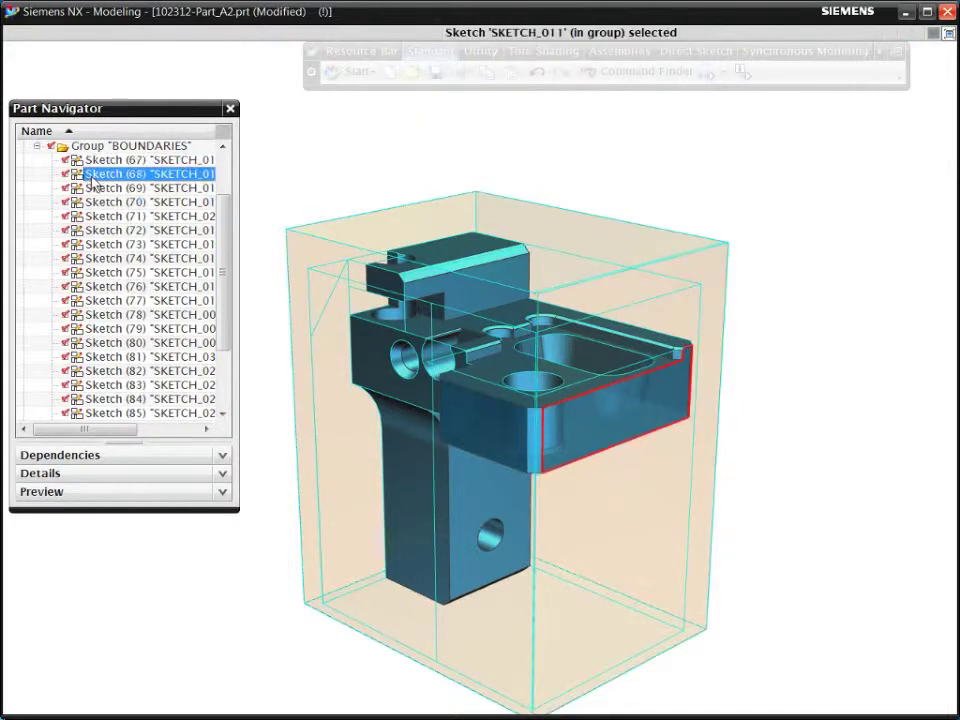
Step through the remaining boundary sketches down to SKETCH_006, then begin Project Curve
key(Down)
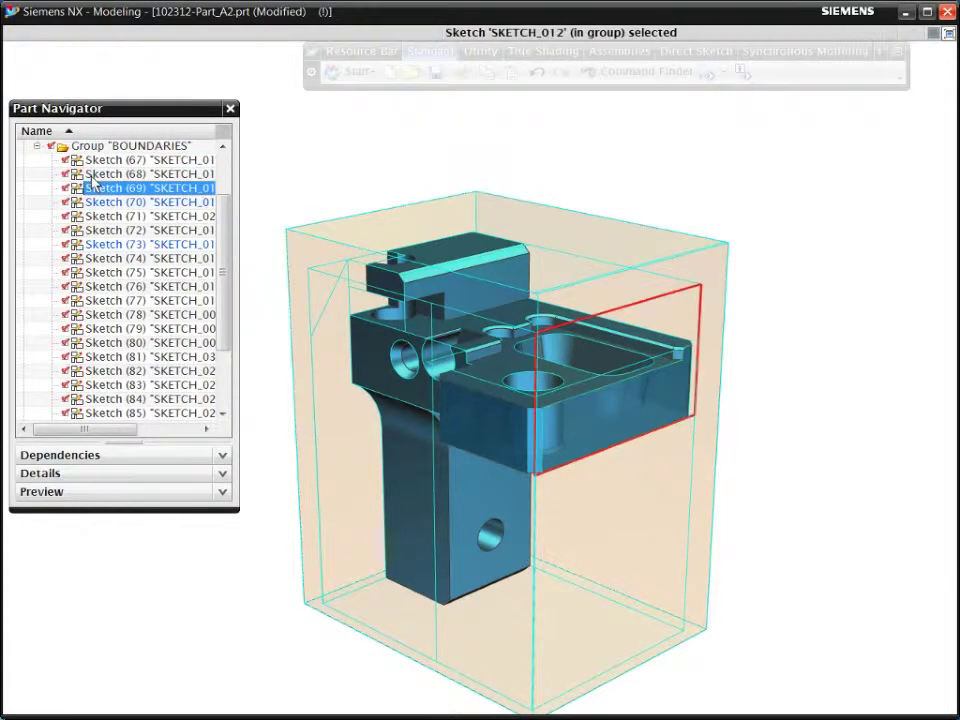
key(Down)
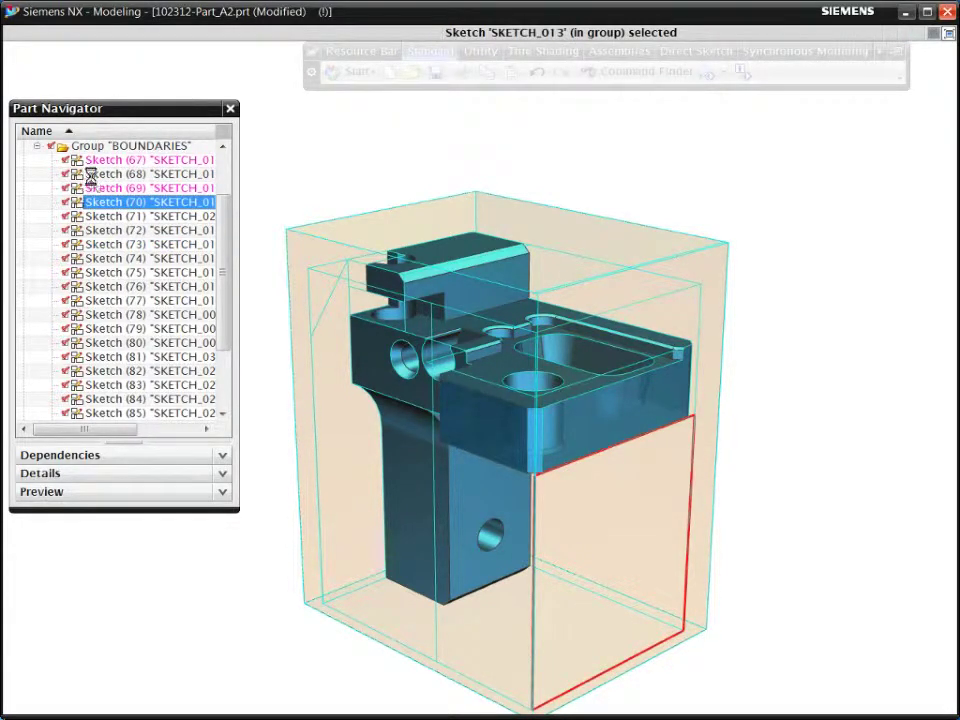
key(Down)
key(Down)
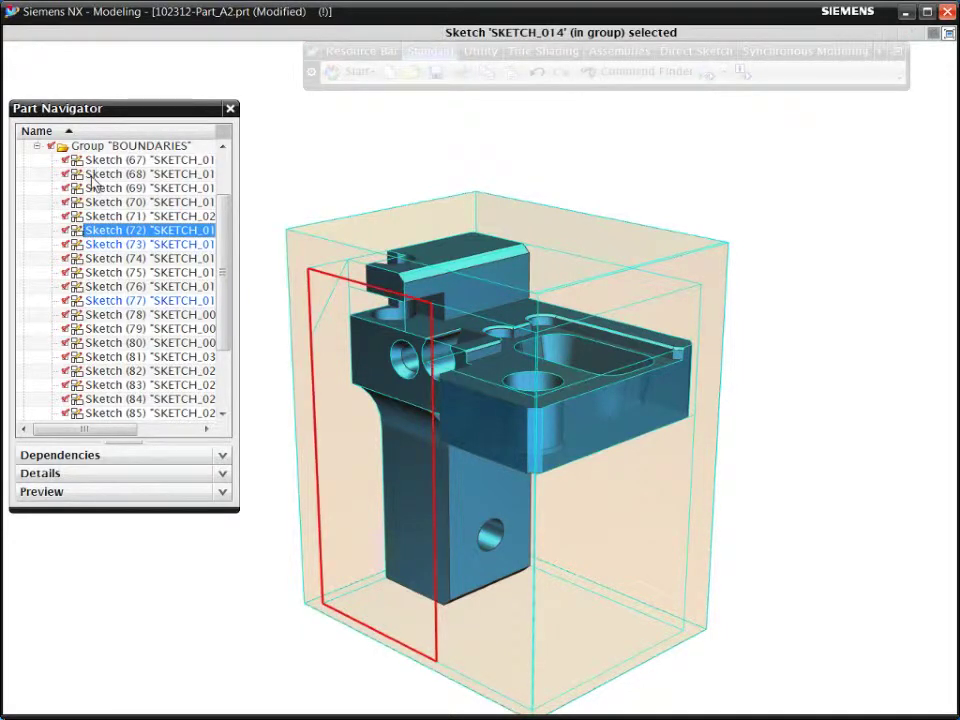
key(Down)
key(Down)
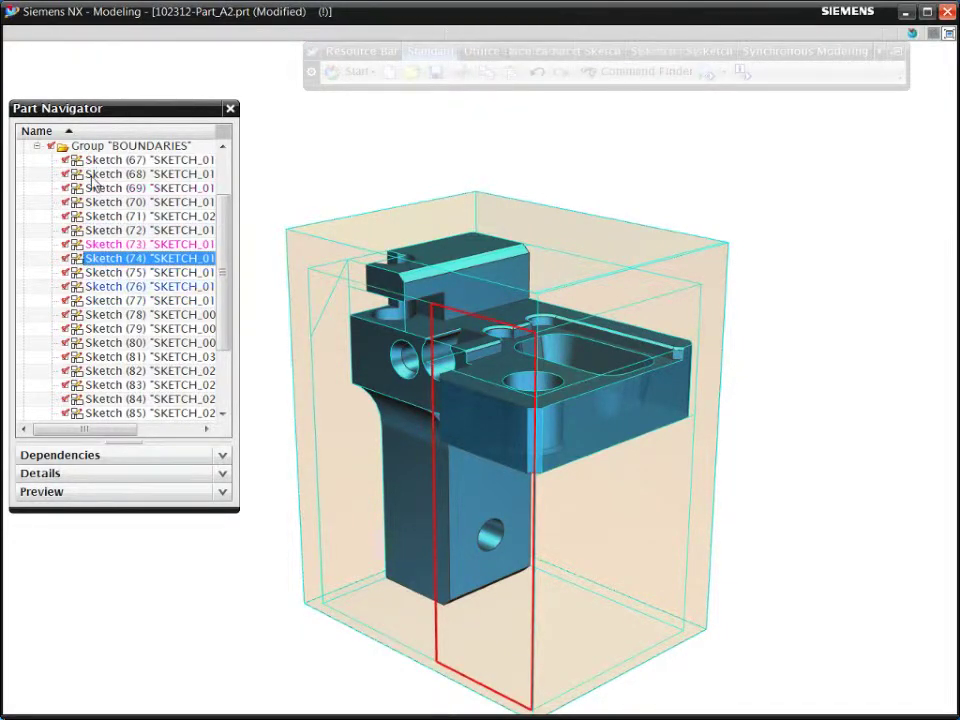
key(Down)
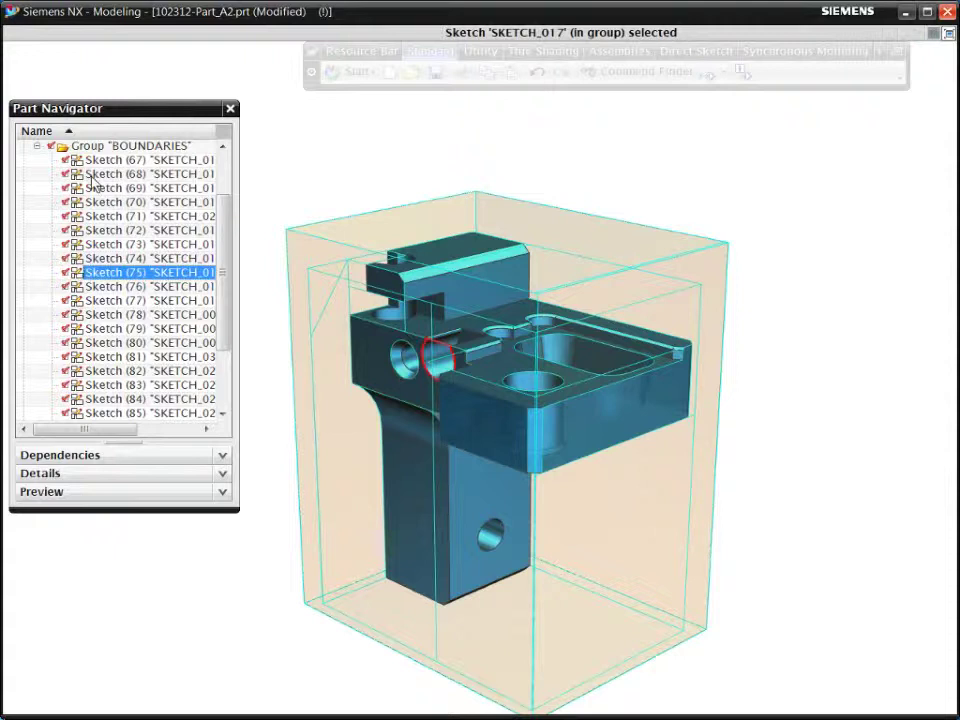
key(Down)
key(Down)
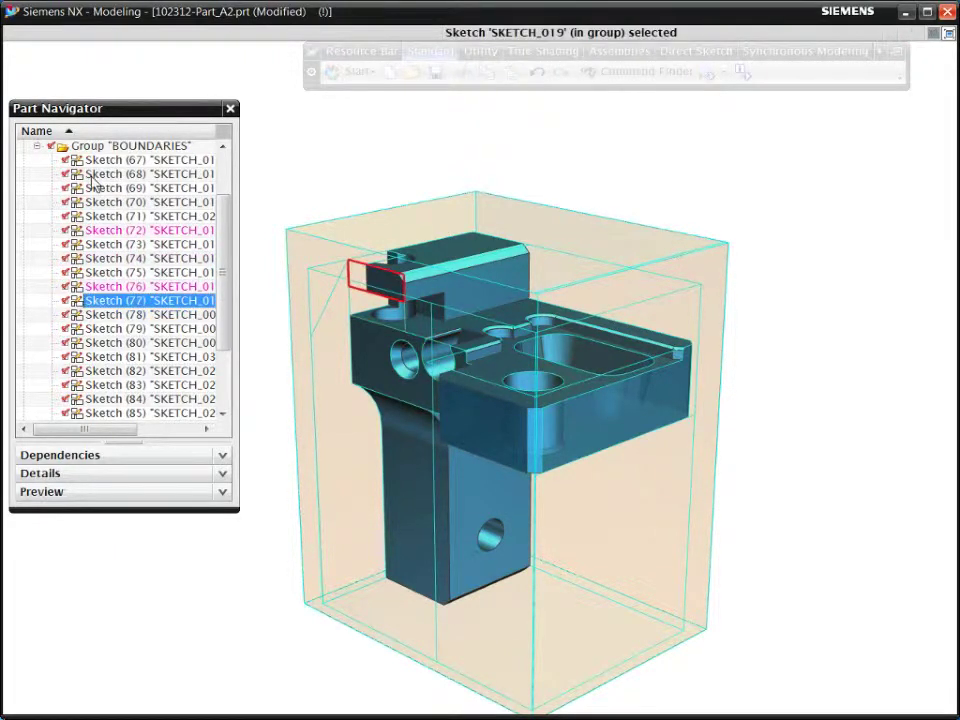
key(Down)
key(Down)
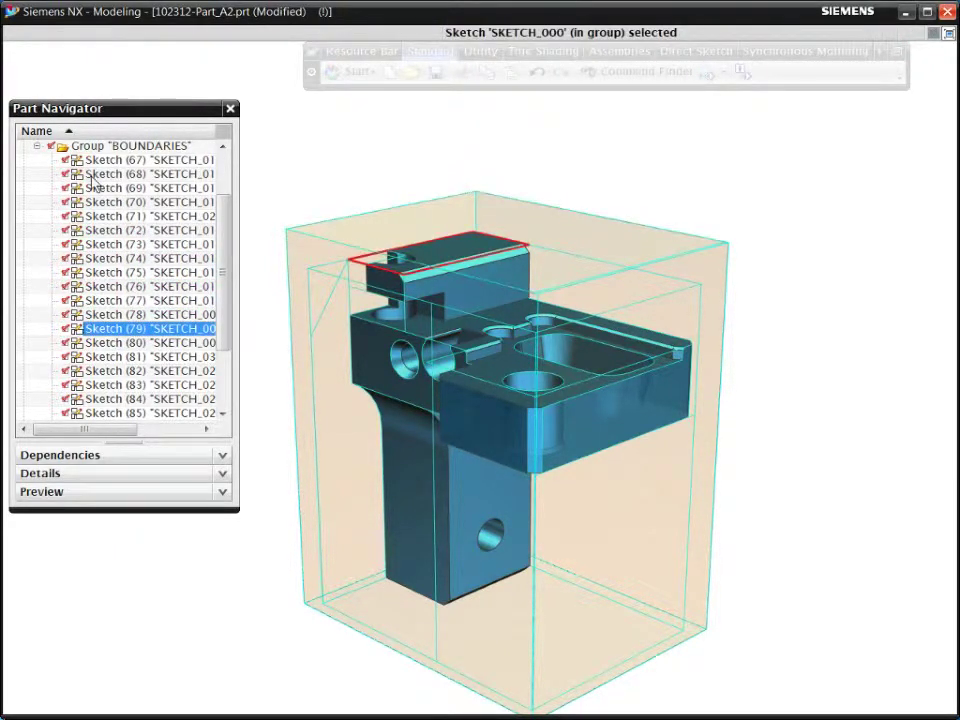
key(Down)
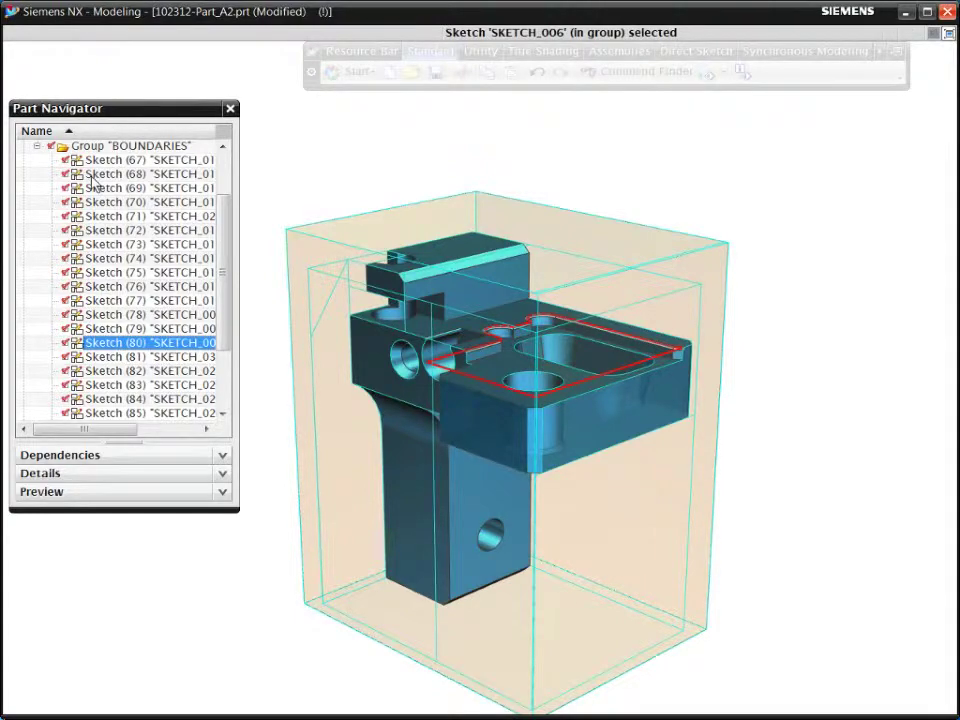
key(Down)
key(Down)
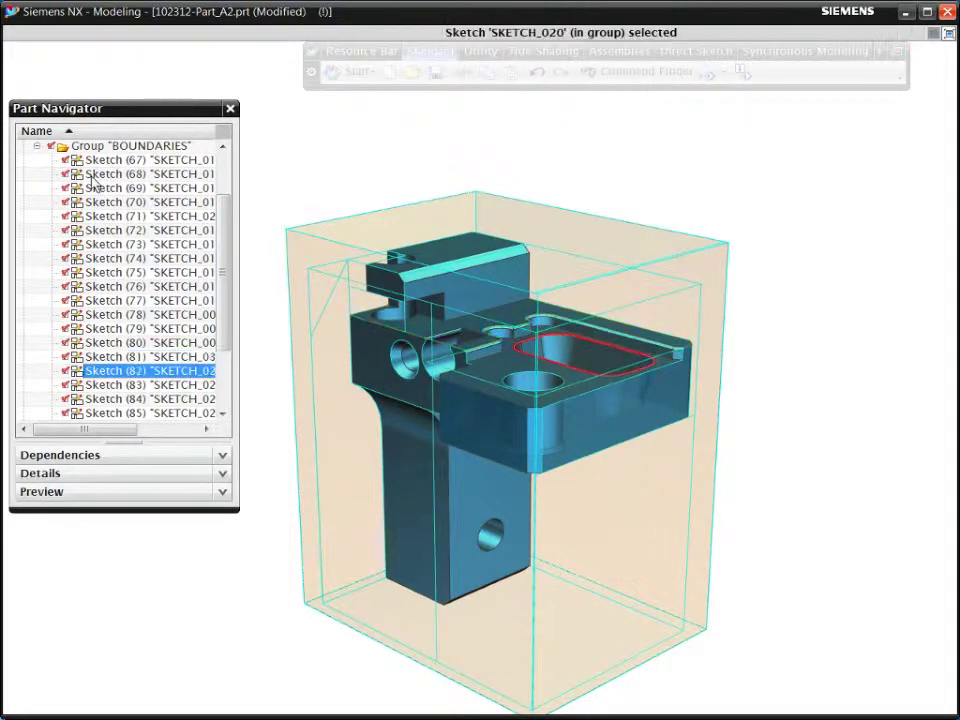
key(Return)
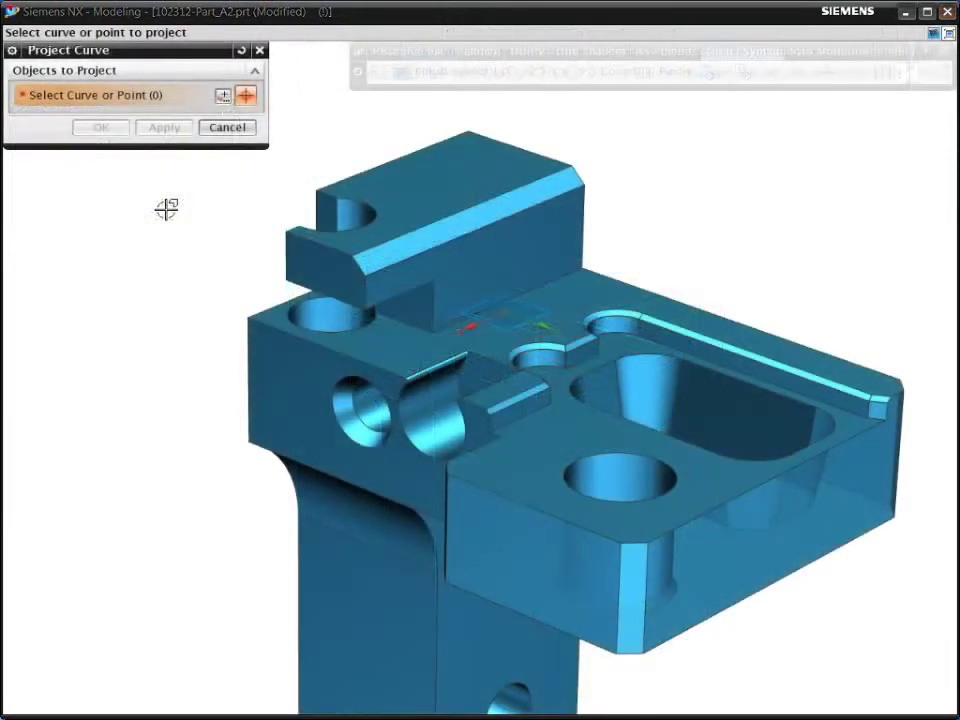
Select the nine rim and chamfer edges around the right-hand block's top for projection
click(496, 433)
click(490, 440)
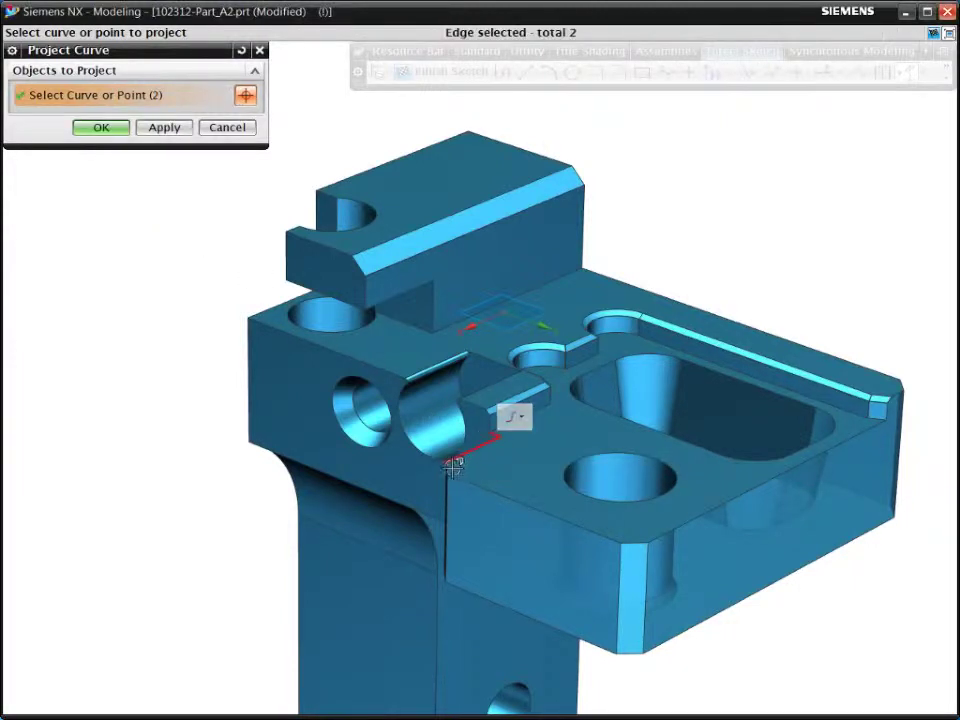
click(458, 470)
click(508, 496)
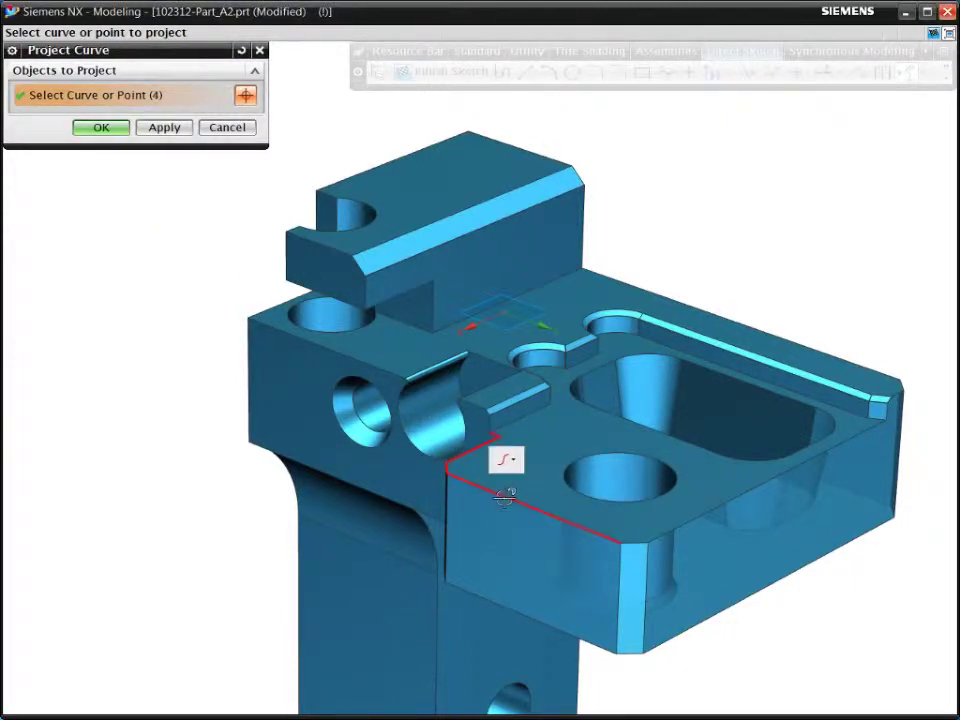
click(634, 541)
click(668, 528)
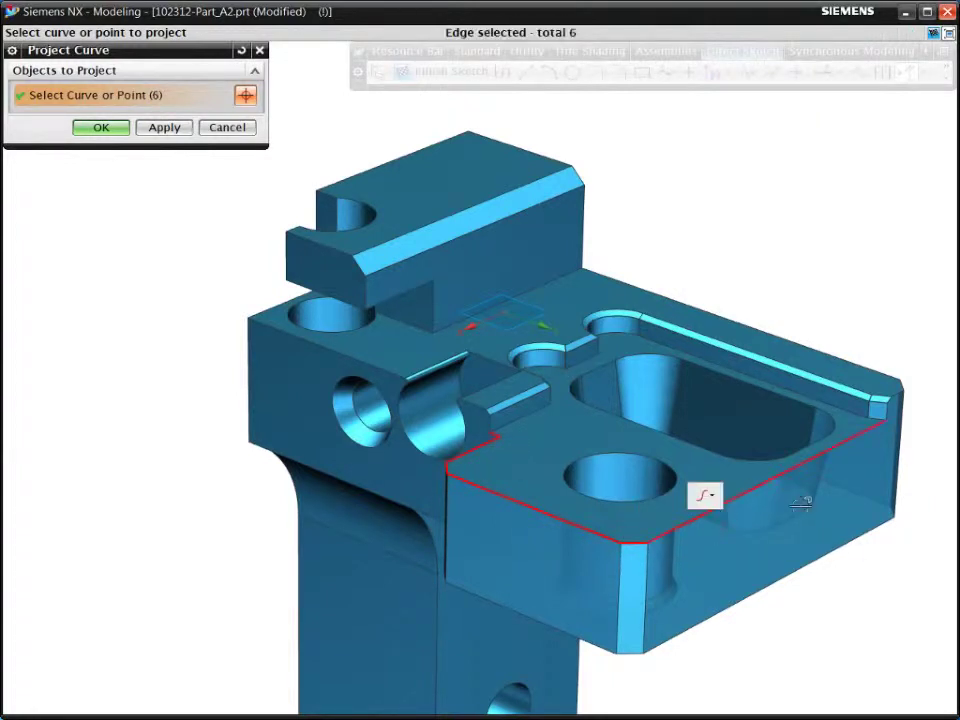
click(884, 404)
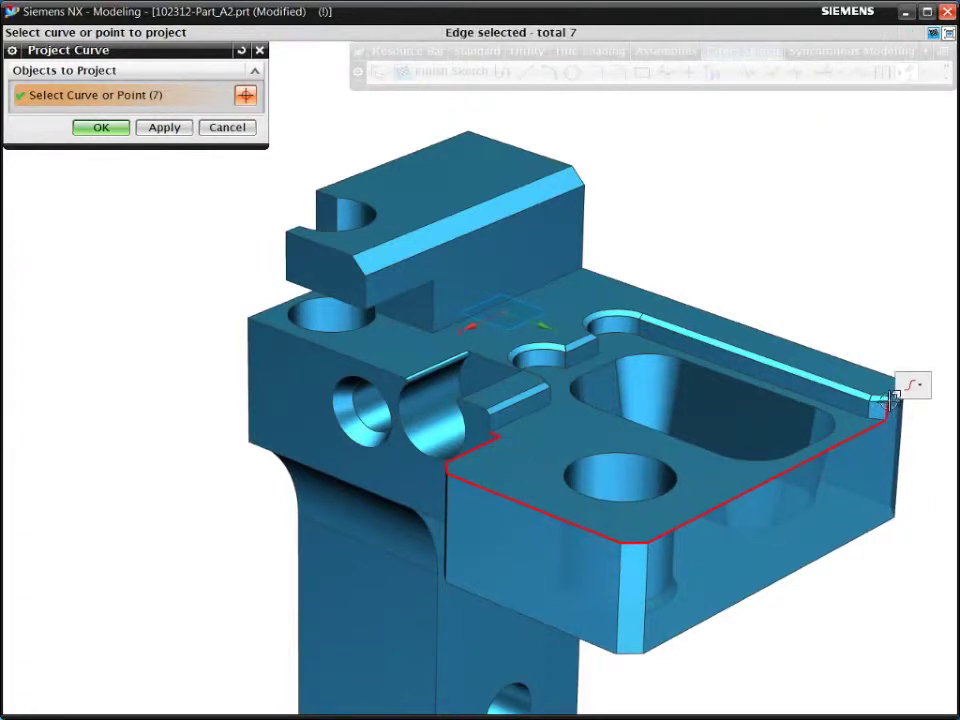
click(883, 400)
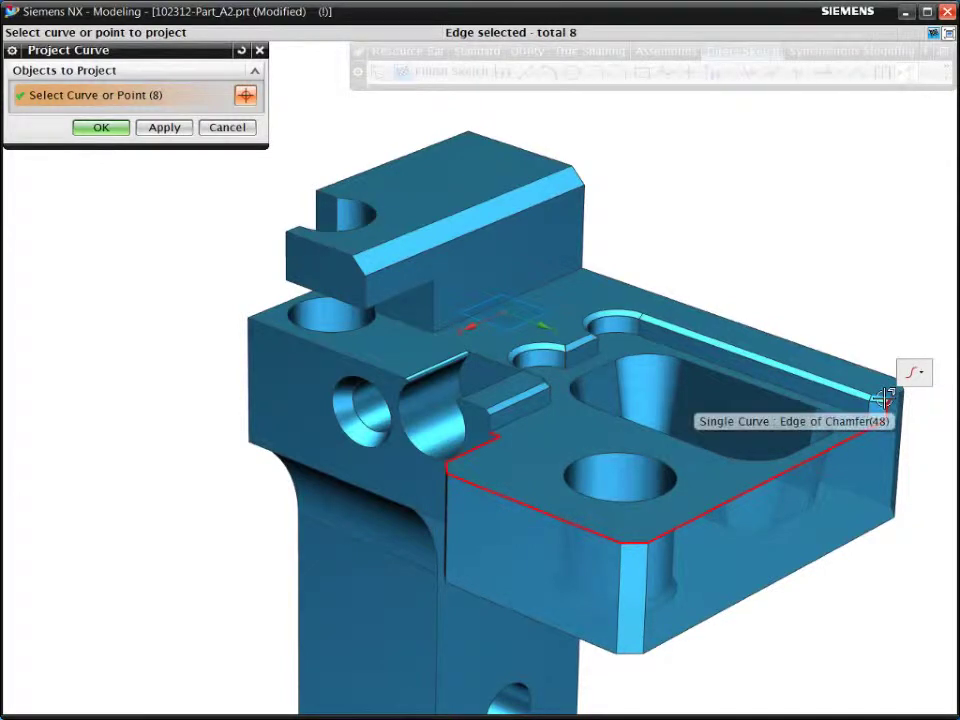
click(884, 400)
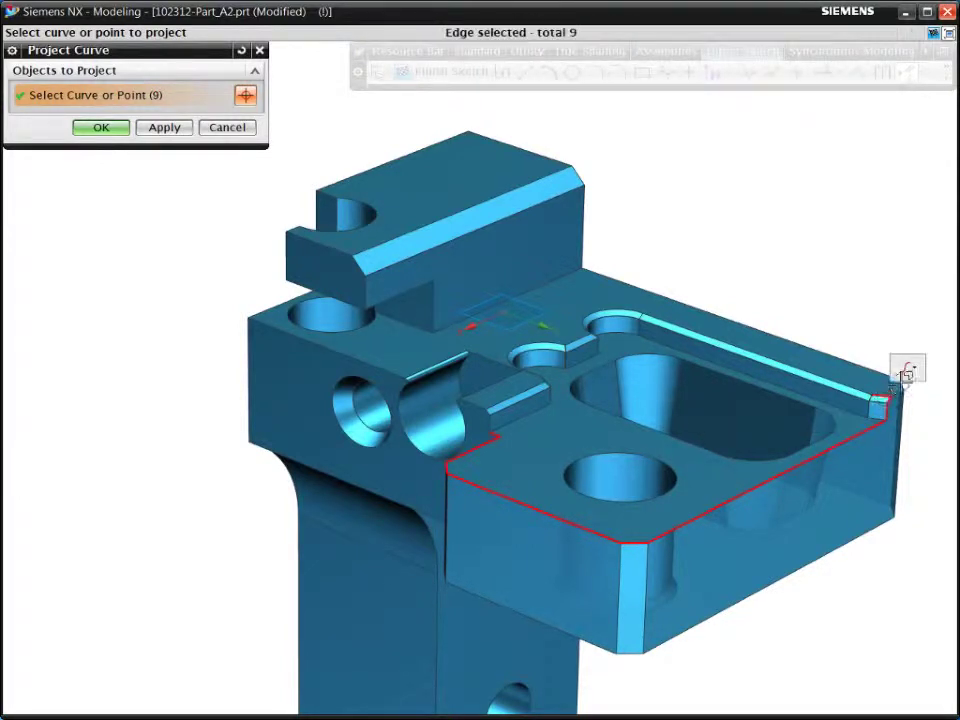
click(907, 370)
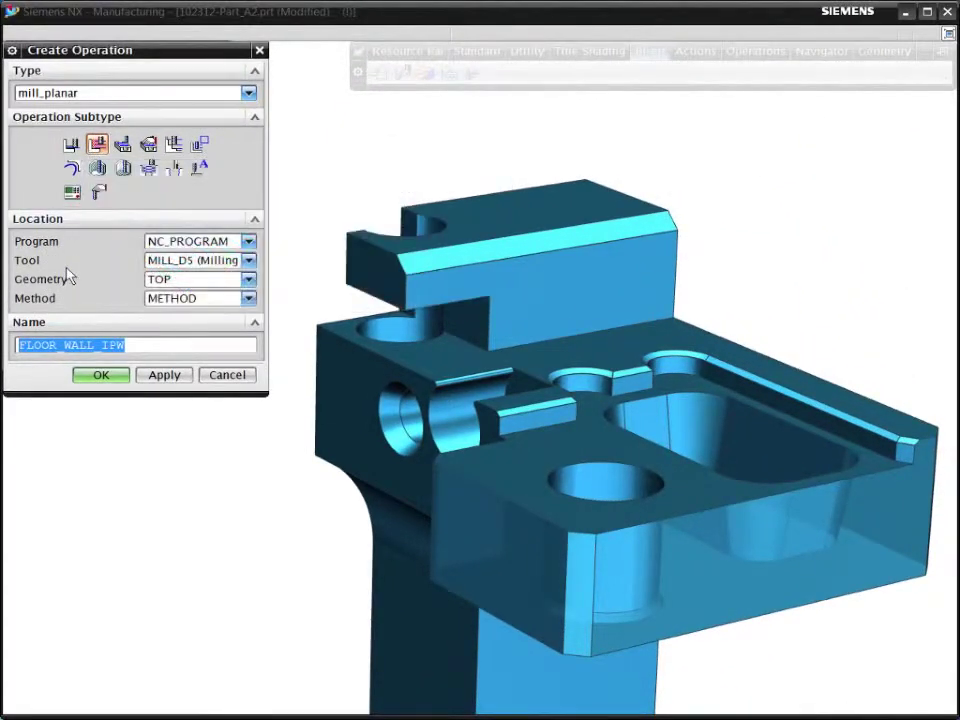
Assign tool MILL_D5 to the FLOOR_WALL_IPW operation under TOP and confirm it
click(176, 262)
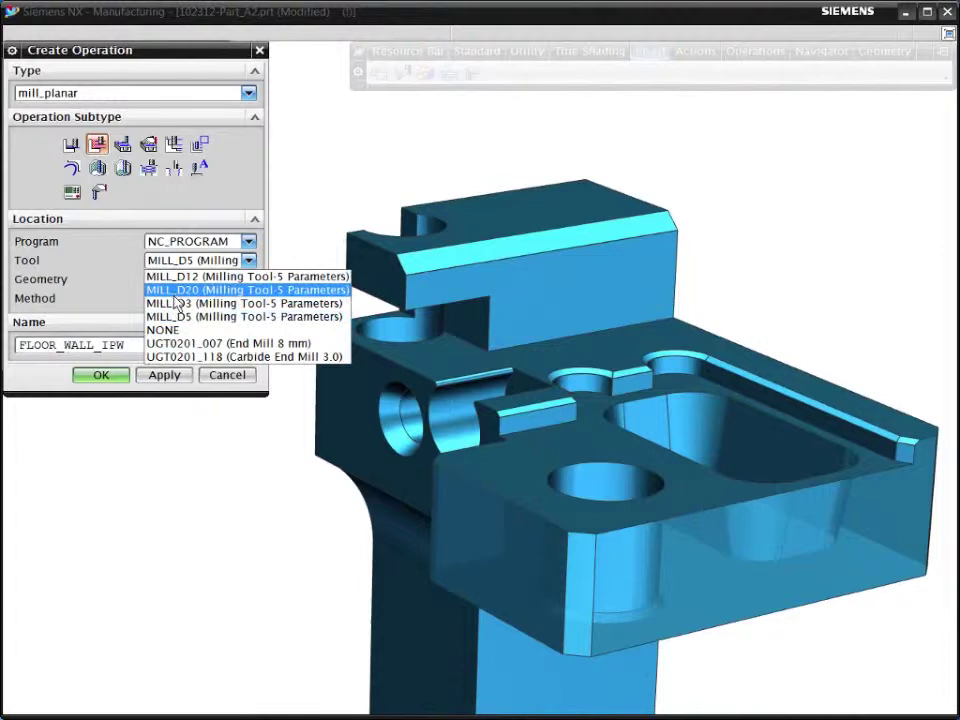
click(205, 318)
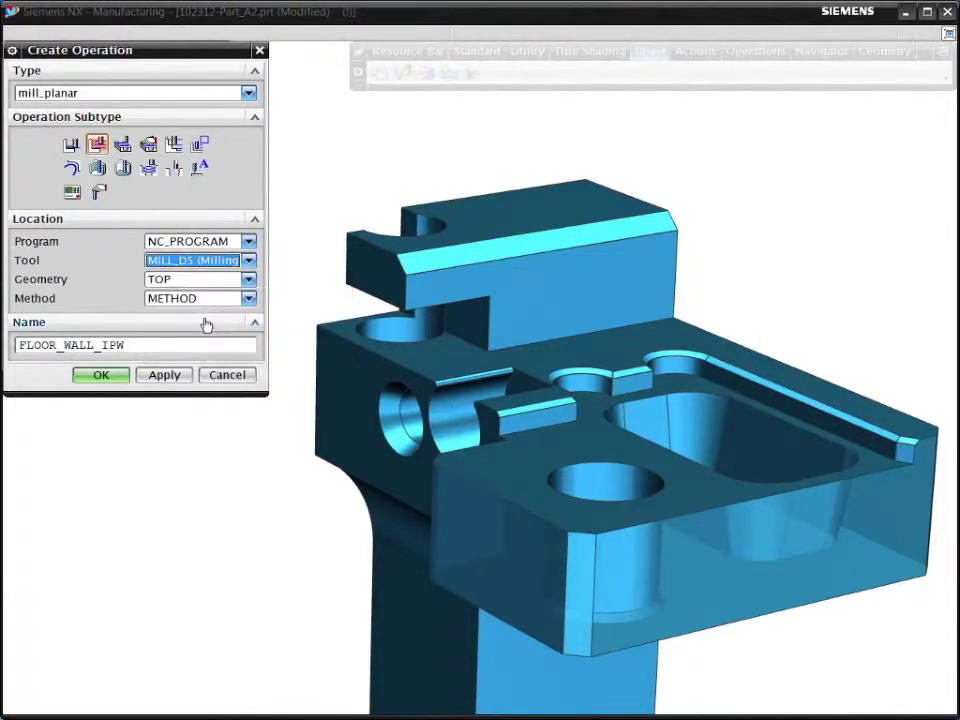
click(98, 374)
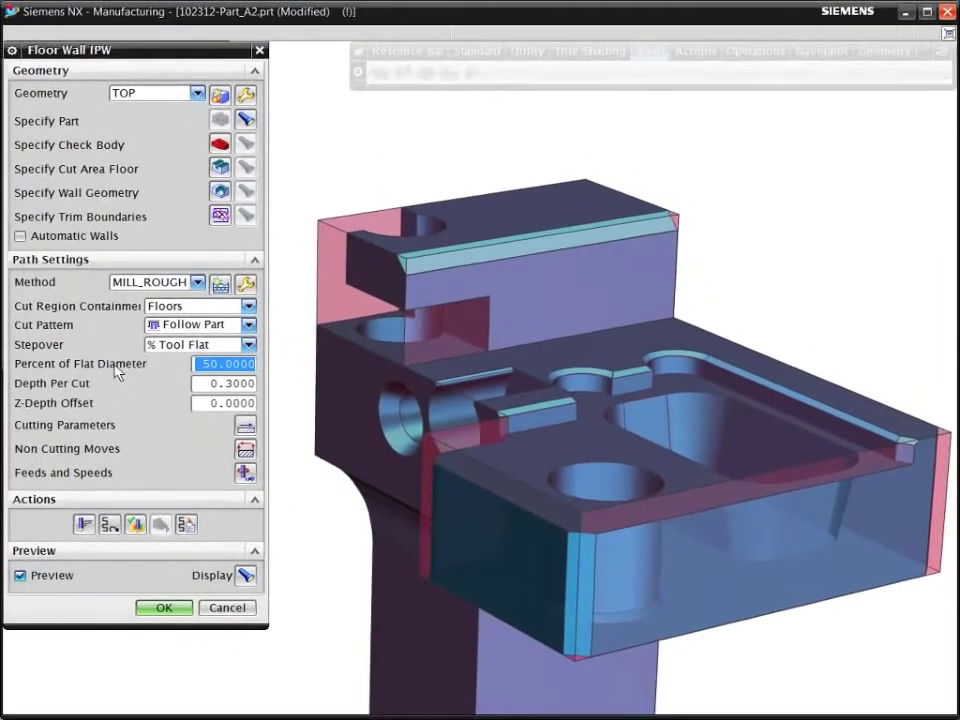
Set the top pocket's floor face as the operation's cut area
click(216, 170)
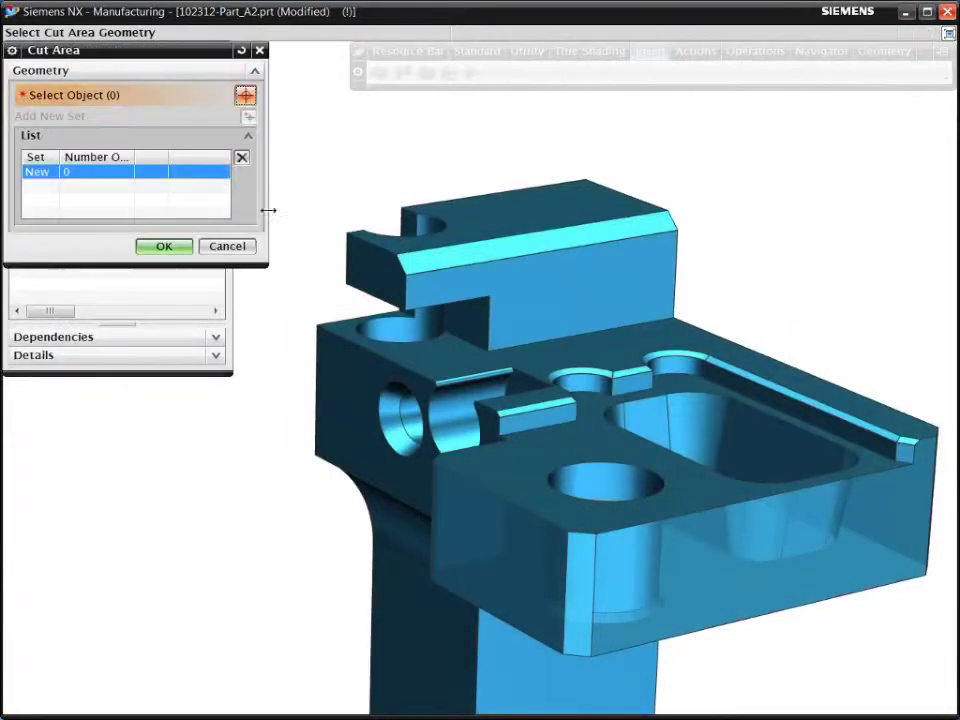
click(488, 455)
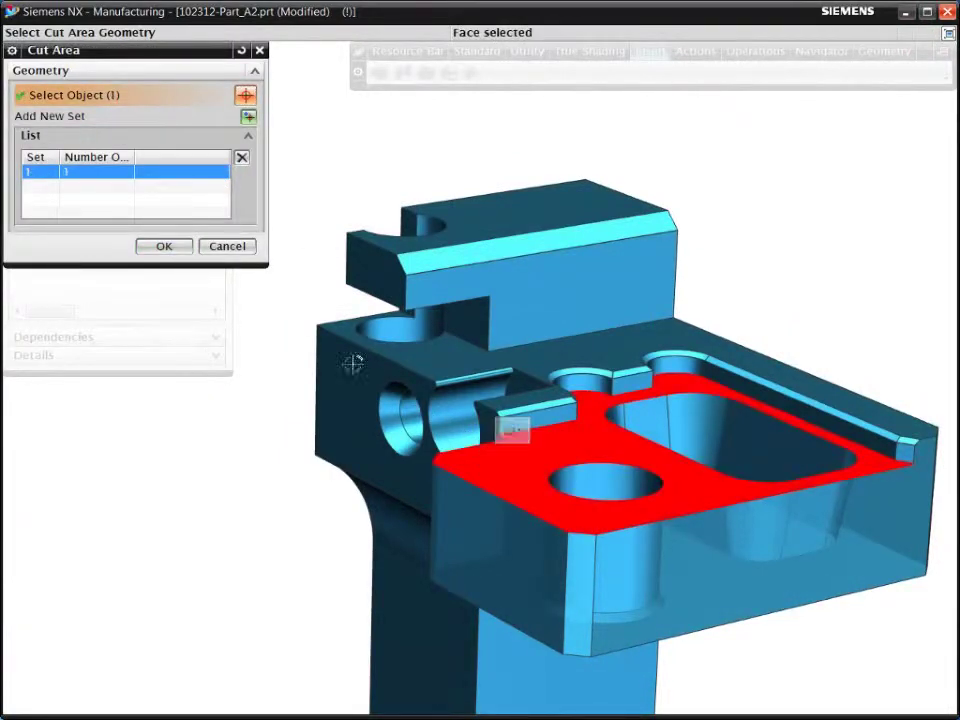
click(188, 249)
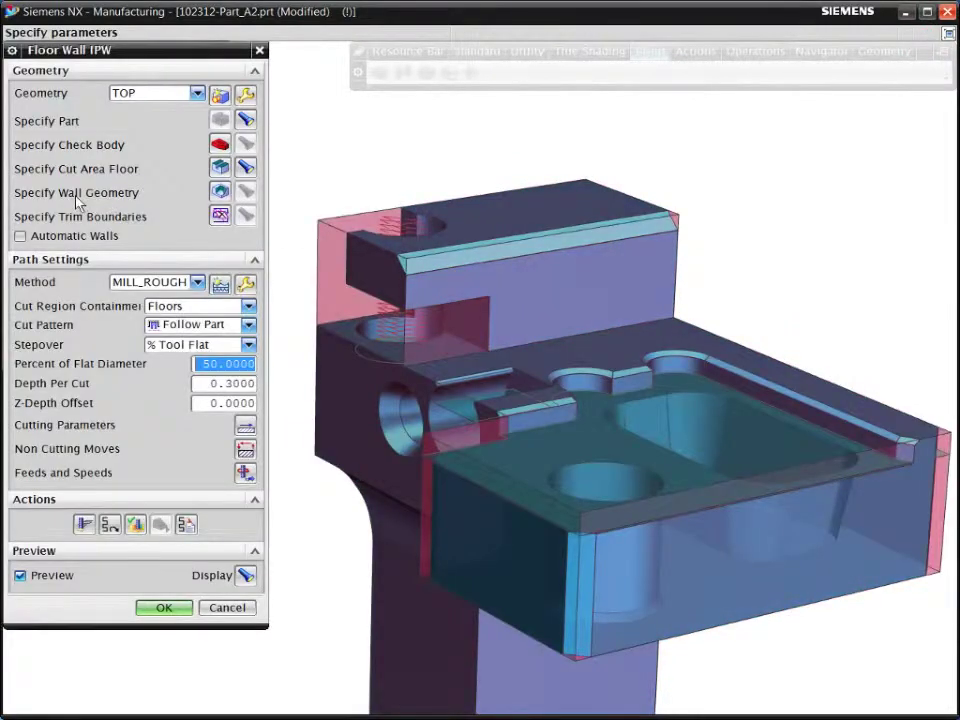
Define the wall geometry as all 39 tangent pocket wall faces
click(220, 193)
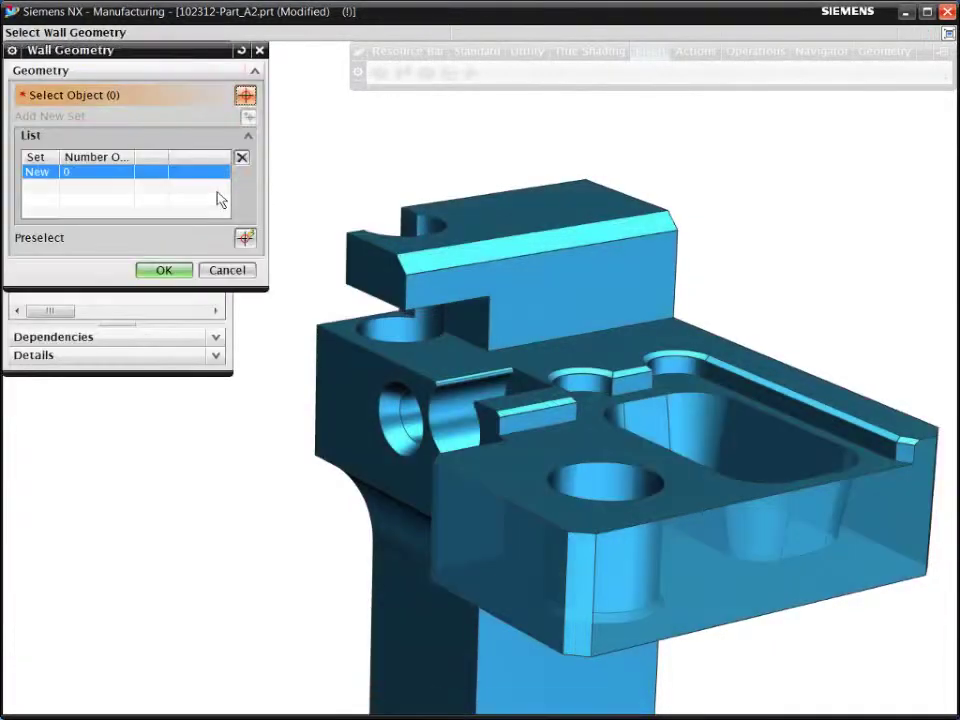
click(903, 450)
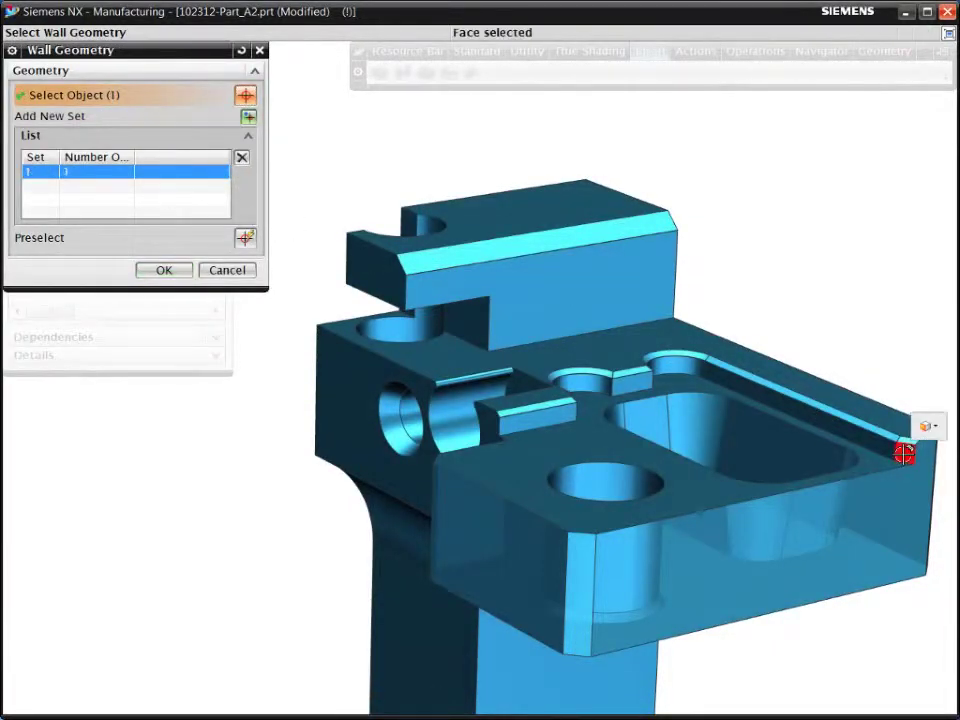
click(925, 428)
click(919, 461)
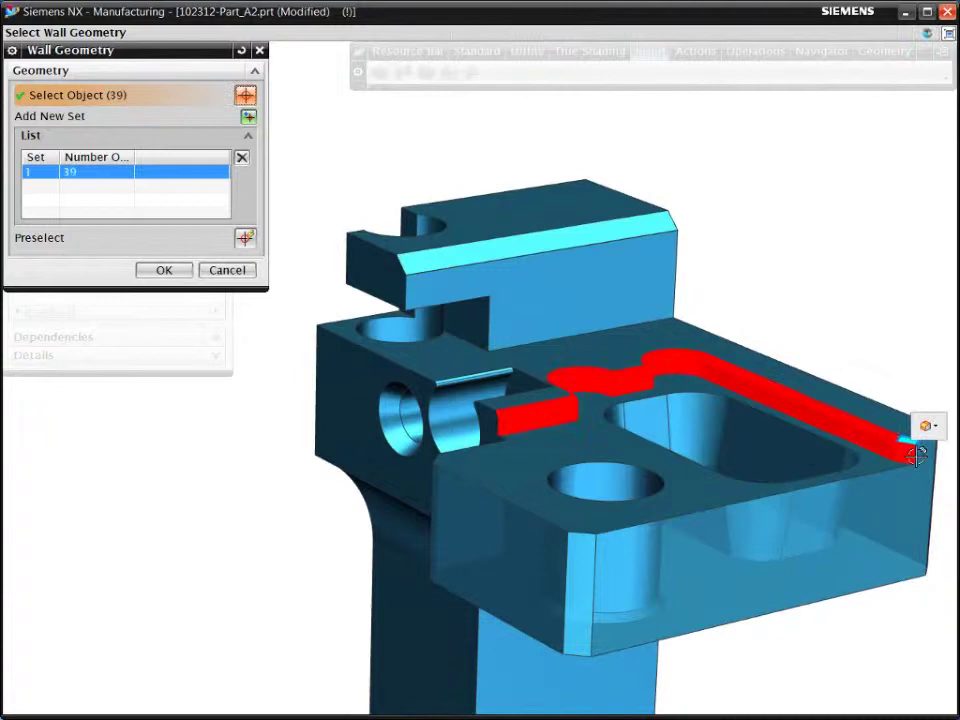
click(178, 271)
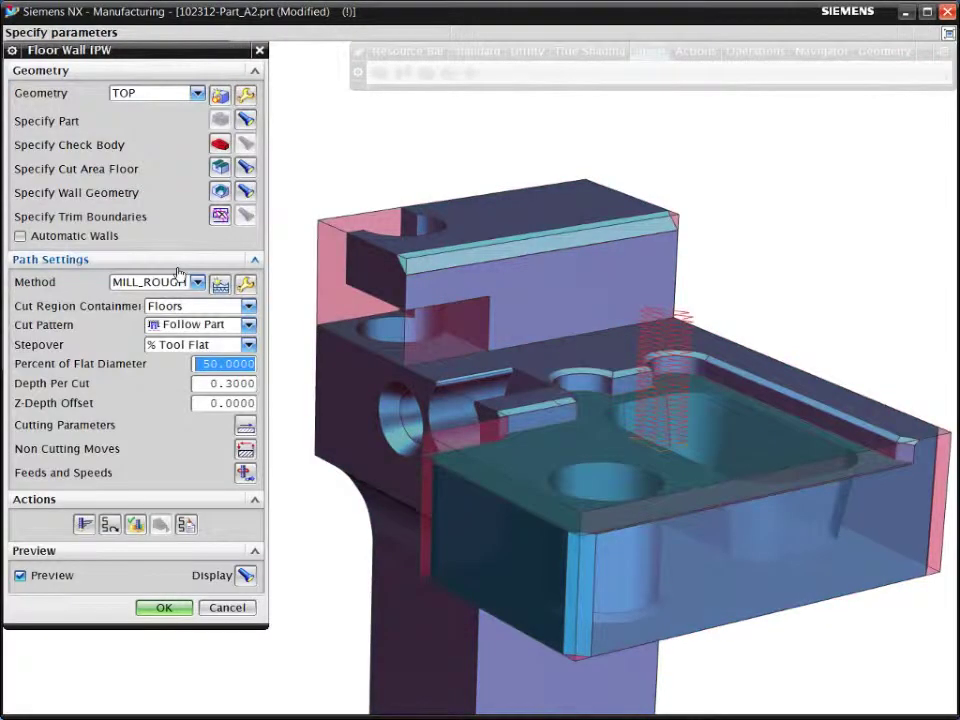
Preview the cut levels, then generate and replay the top pocket toolpath
click(246, 576)
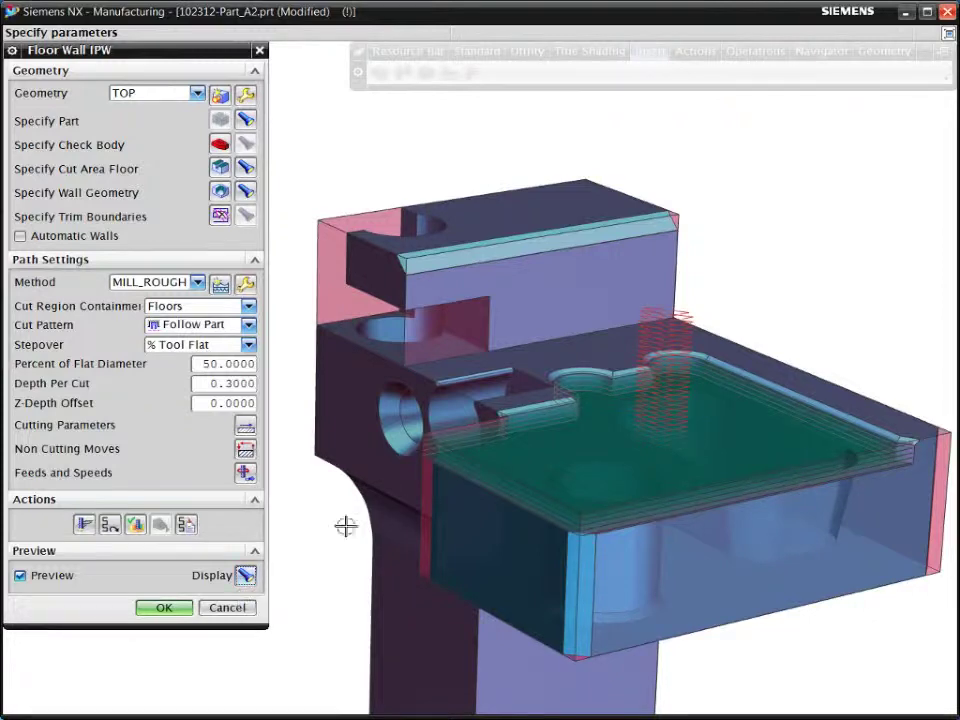
scroll(399, 439, up, 3)
scroll(401, 462, up, 3)
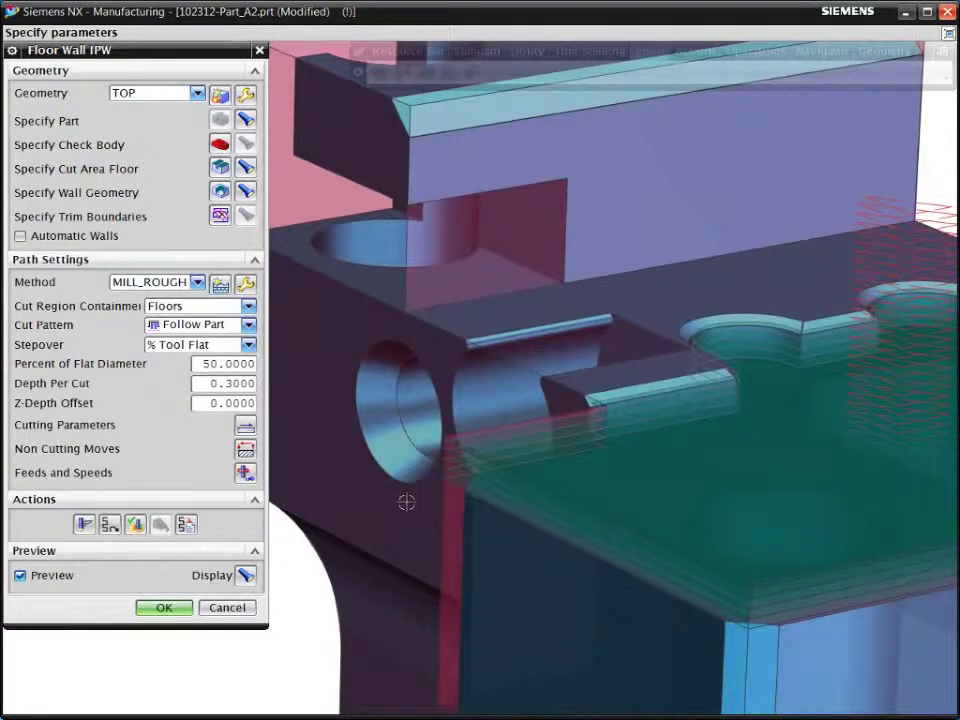
click(85, 527)
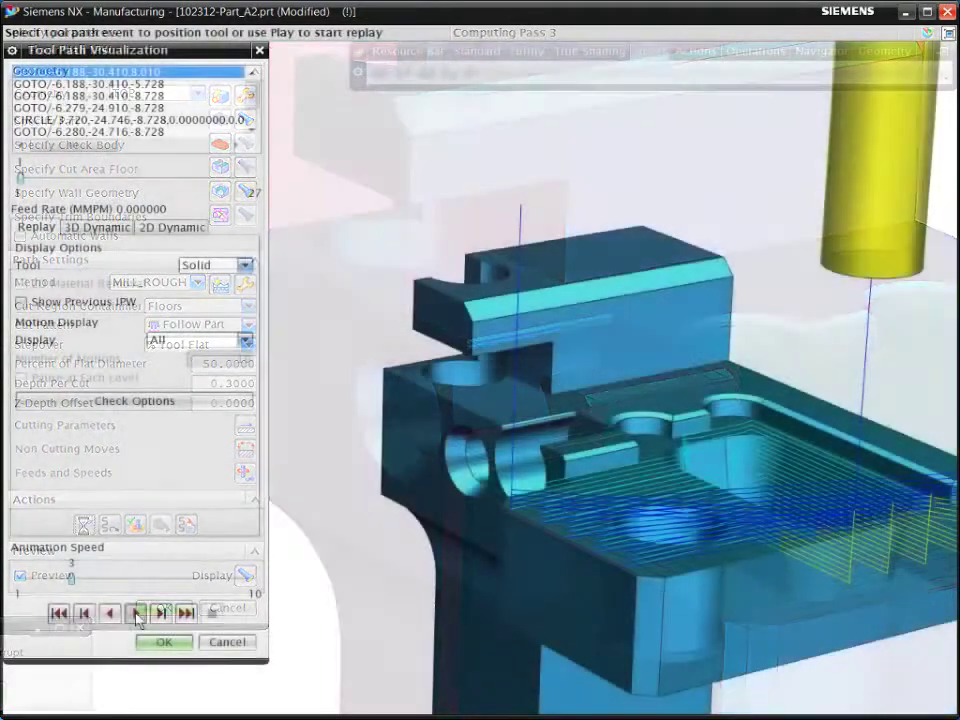
click(136, 614)
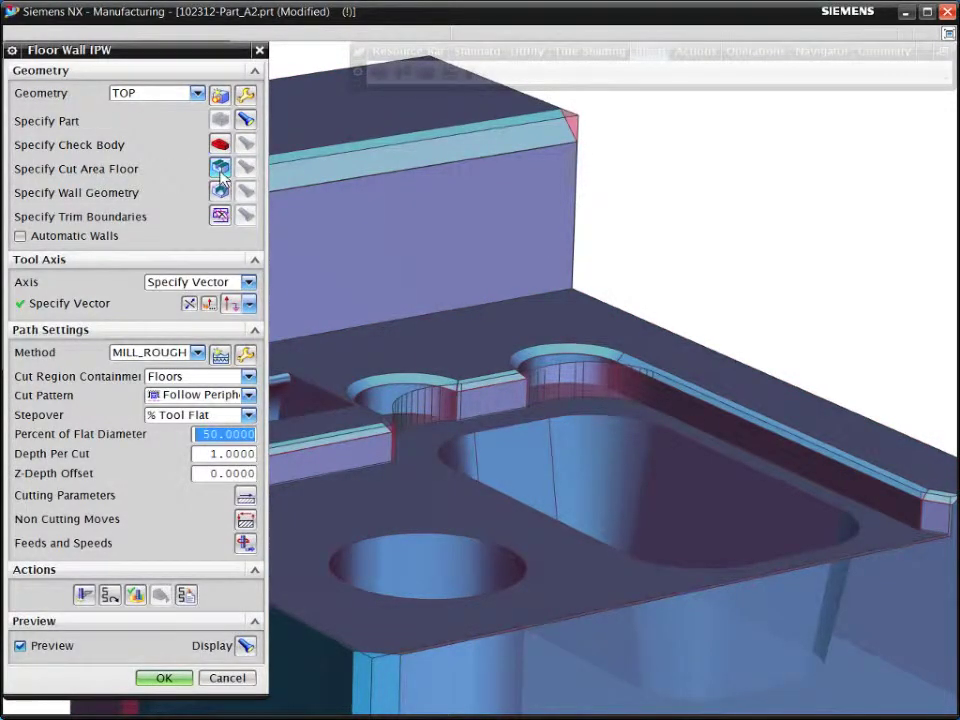
Pick the drafted pocket's bottom face as the new operation's cut area floor
click(220, 169)
middle_drag(639, 454, 646, 494)
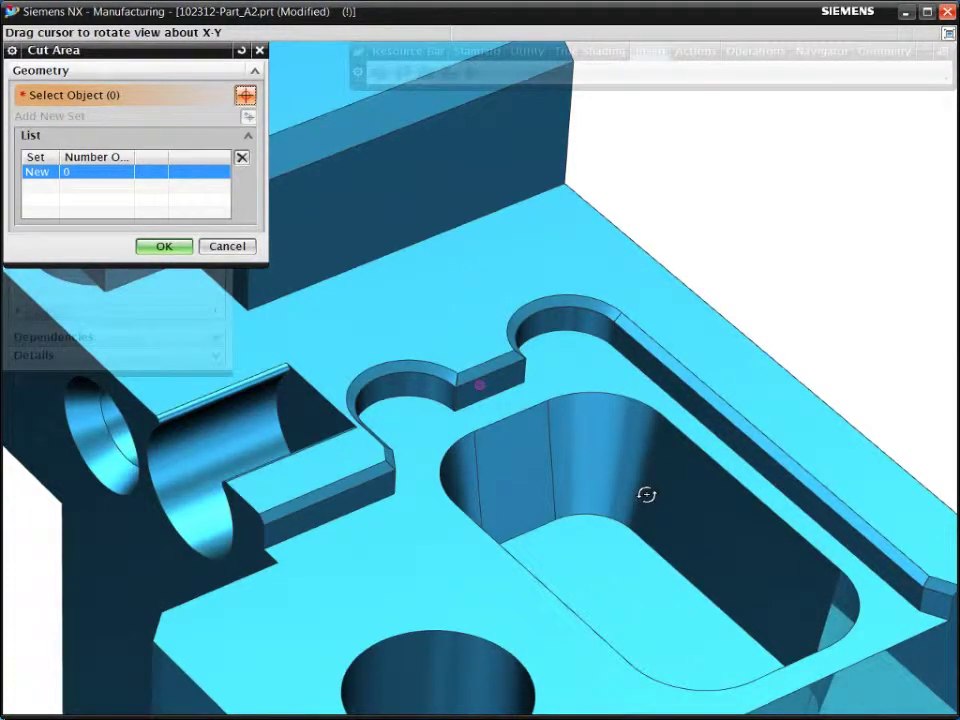
click(615, 538)
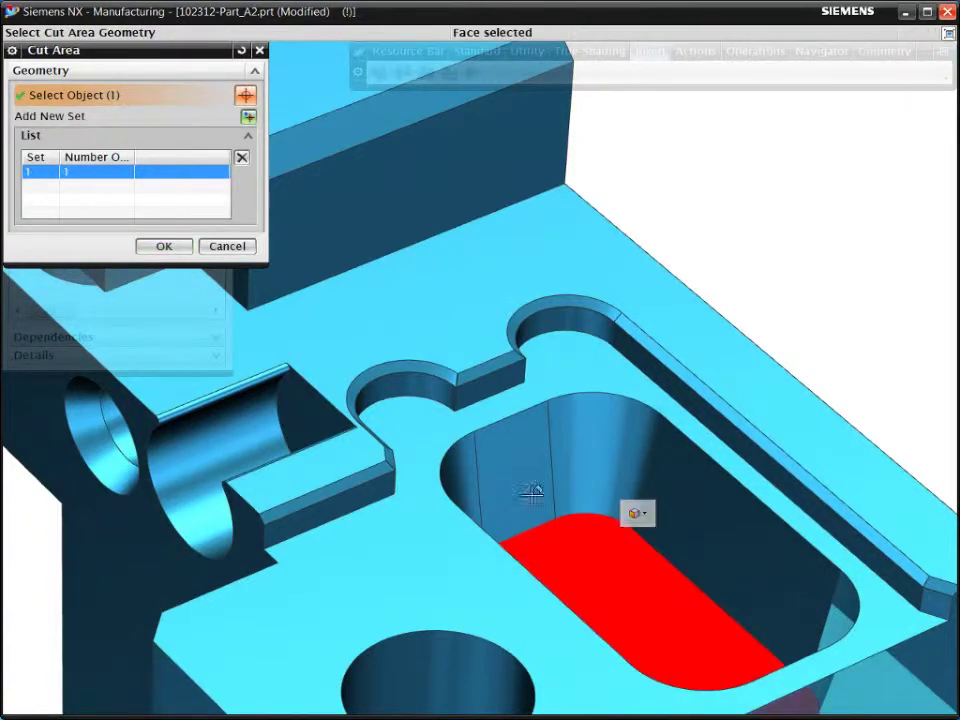
click(163, 246)
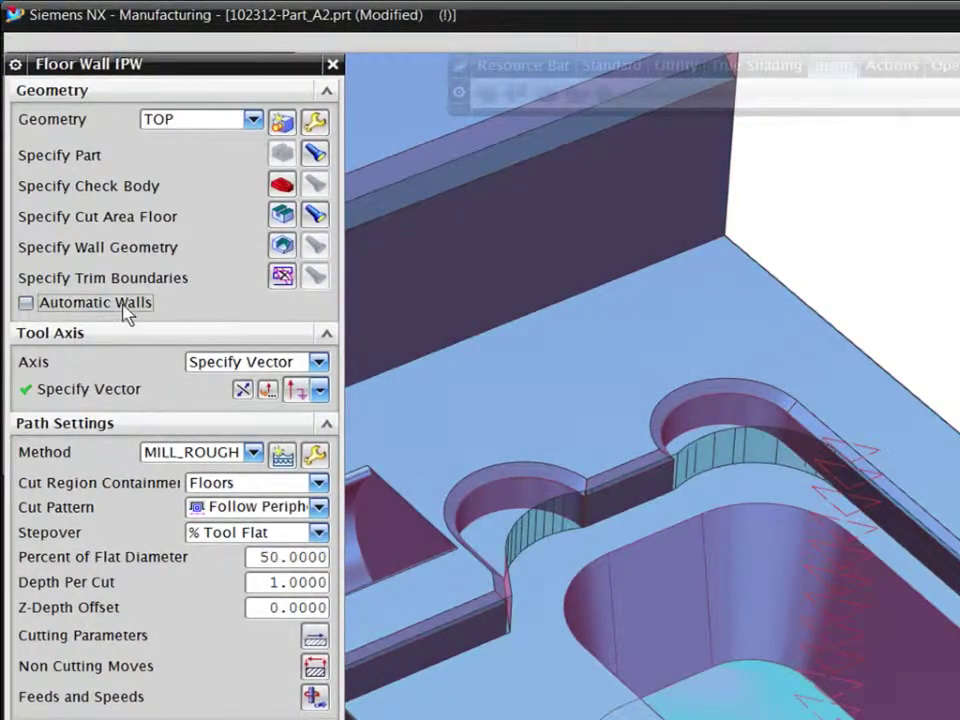
Enable Automatic Walls, switch cut region containment to Walls, and refresh the preview
click(124, 305)
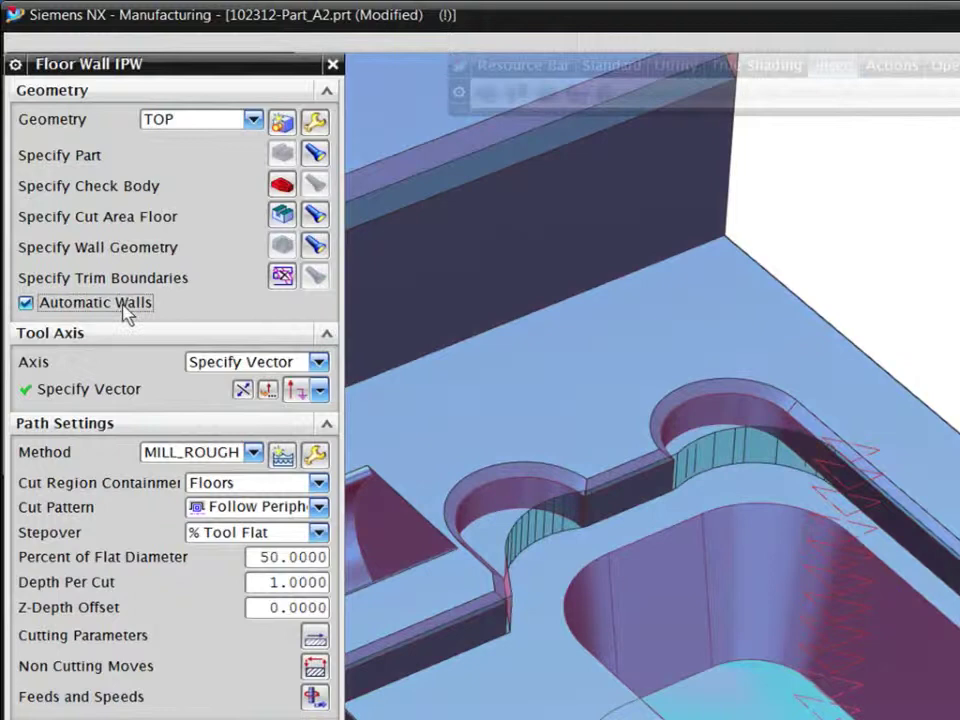
middle_drag(784, 666, 766, 643)
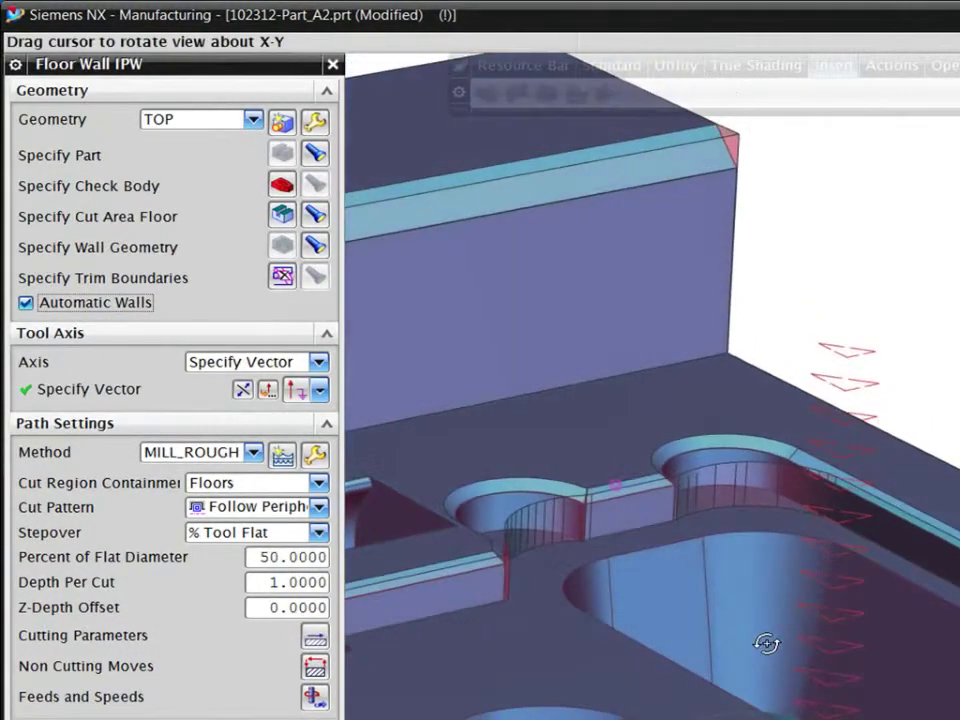
click(318, 483)
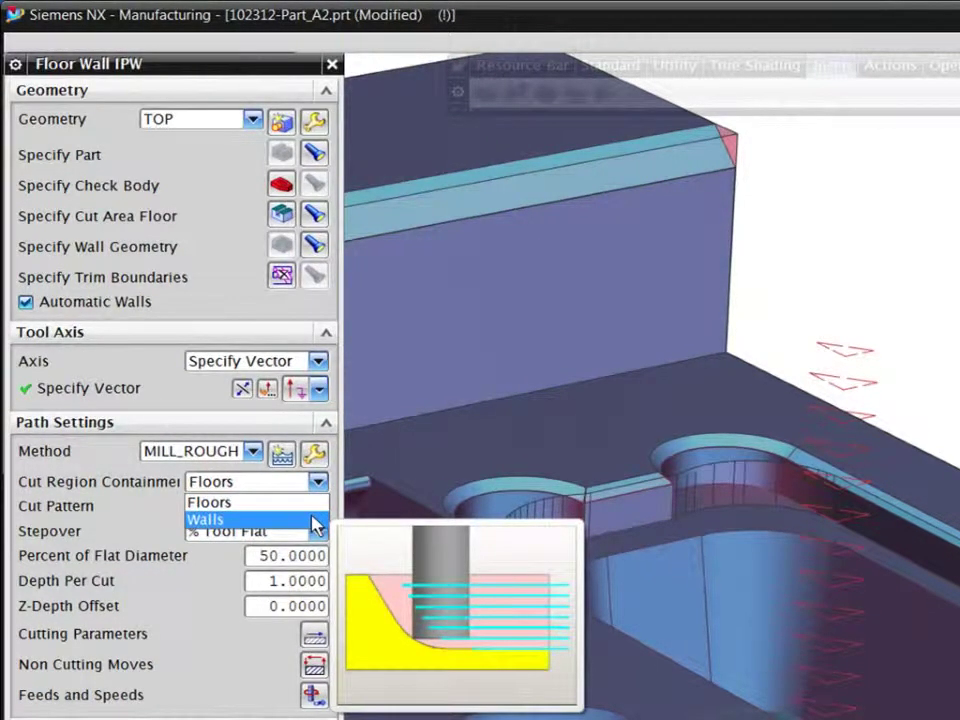
click(313, 518)
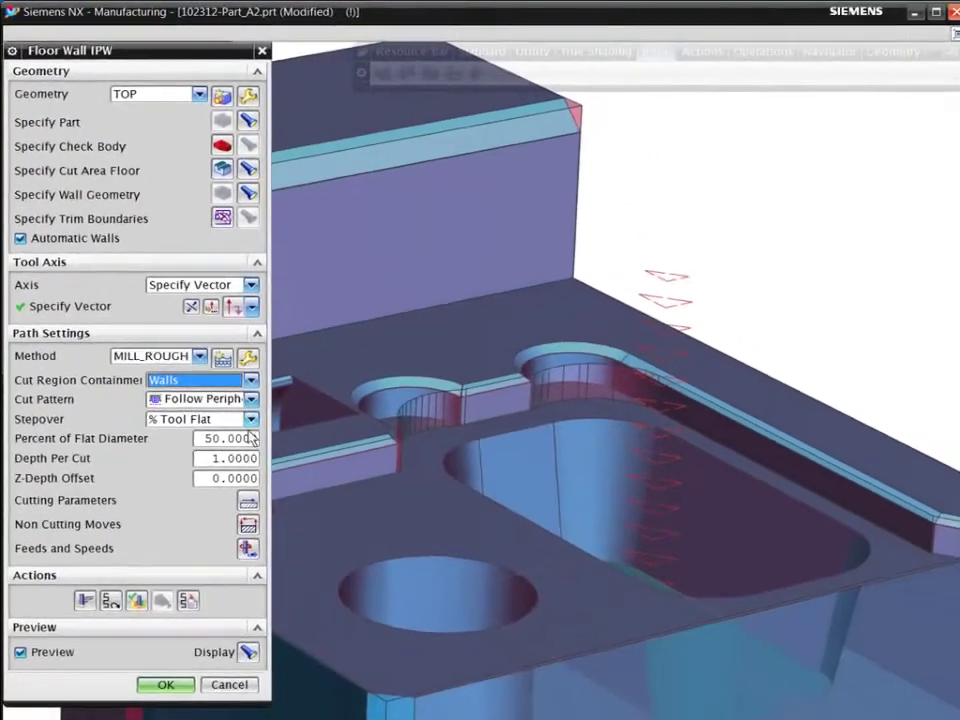
click(246, 647)
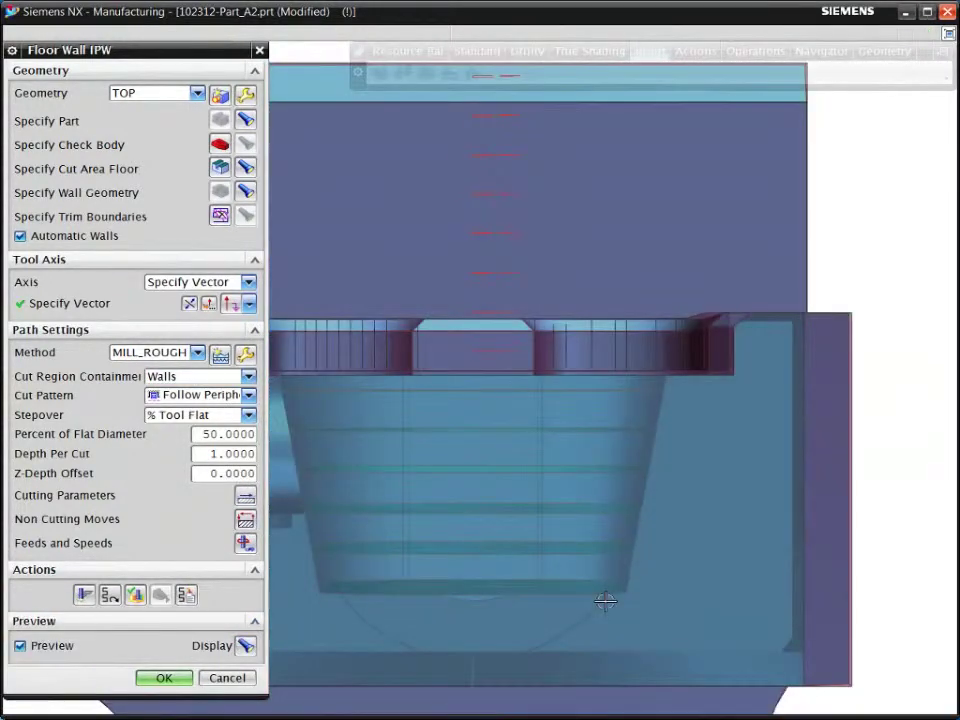
Generate the drafted pocket toolpath and animate it in Tool Path Visualization
click(85, 595)
click(135, 595)
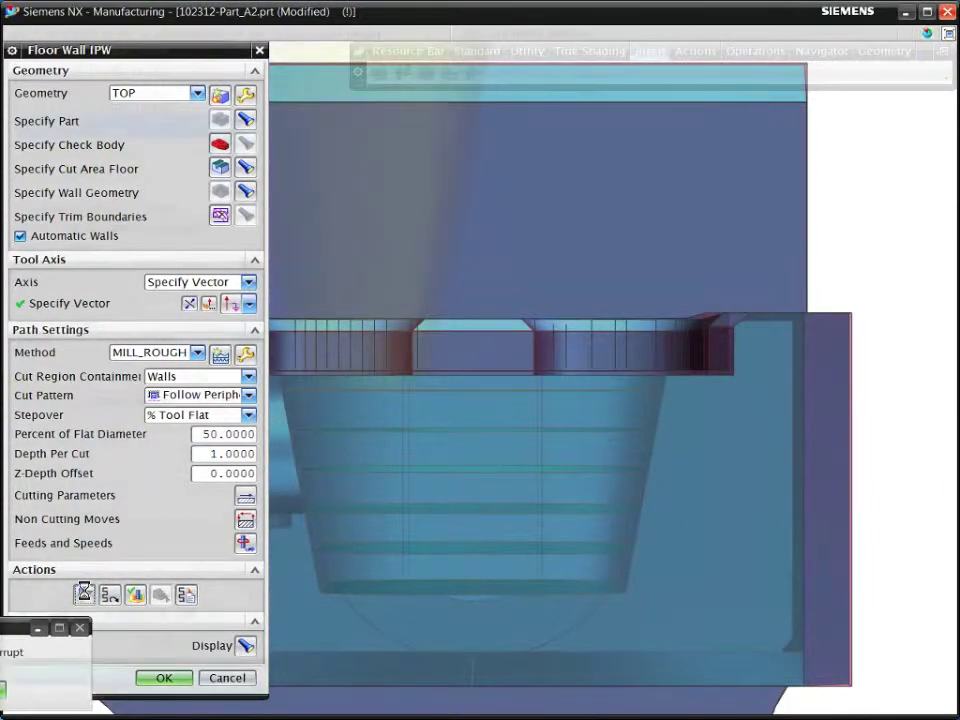
click(136, 616)
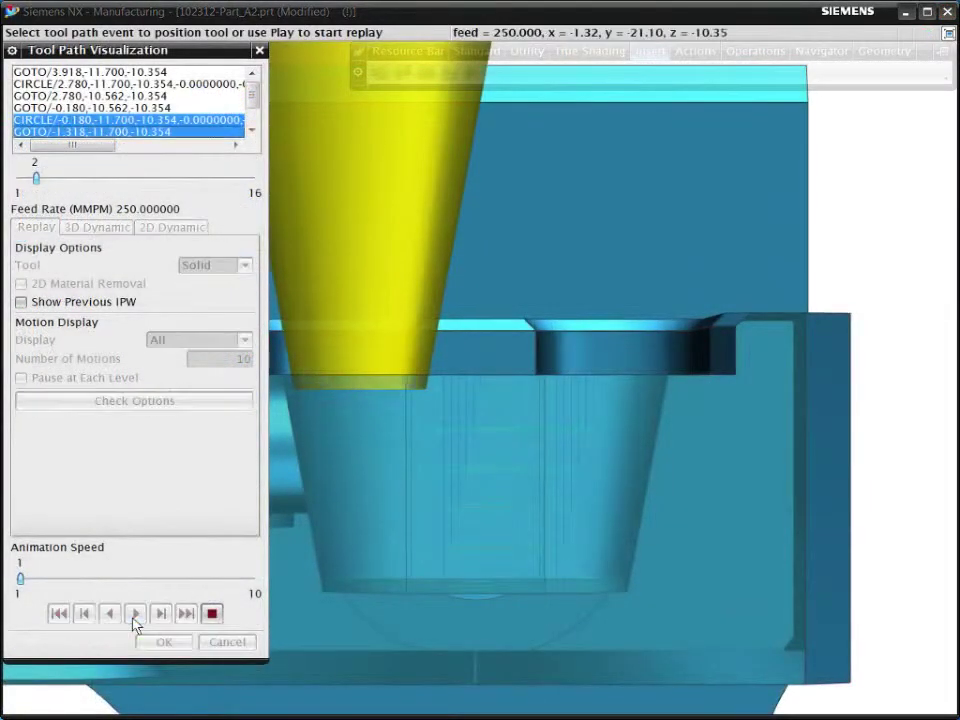